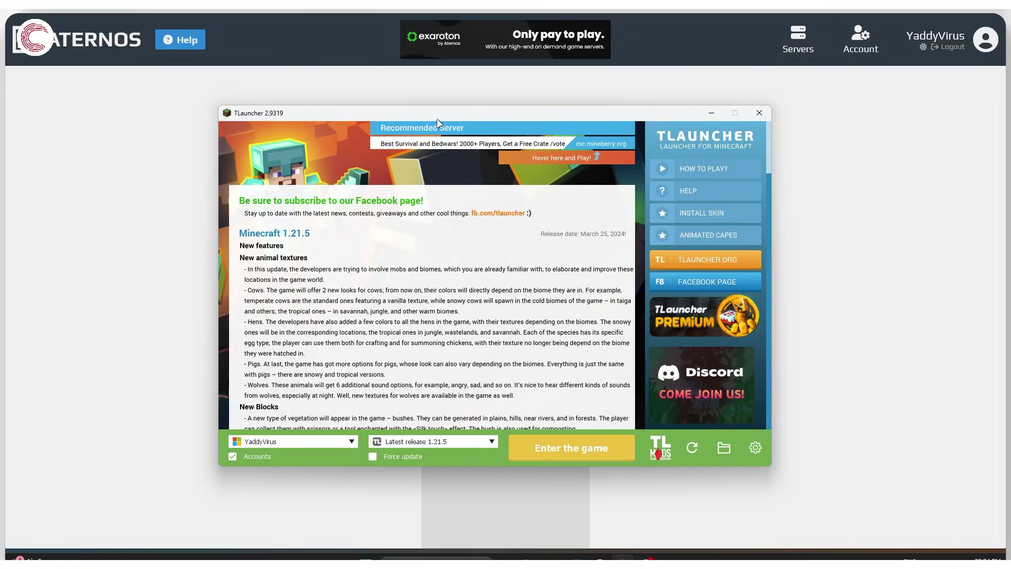
Drag the TLauncher window up and to the right, over the Aternos page.
{"action": "left_click_drag", "start_coordinate": [437, 121], "coordinate": [559, 87]}
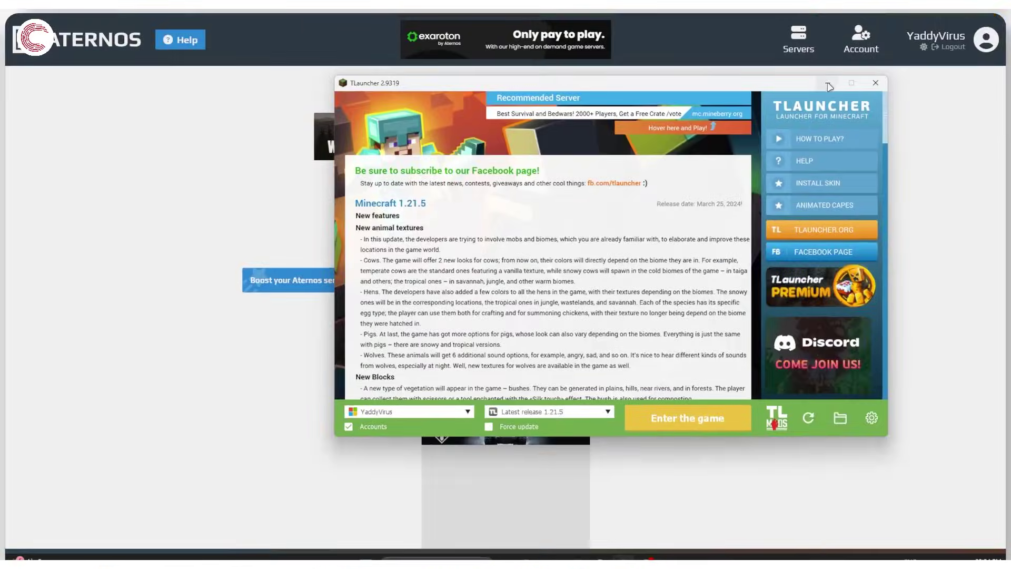
Close TLauncher and open the server's Aternos page, showing PaperMC on version 1.21.4.
{"action": "left_click", "coordinate": [830, 85]}
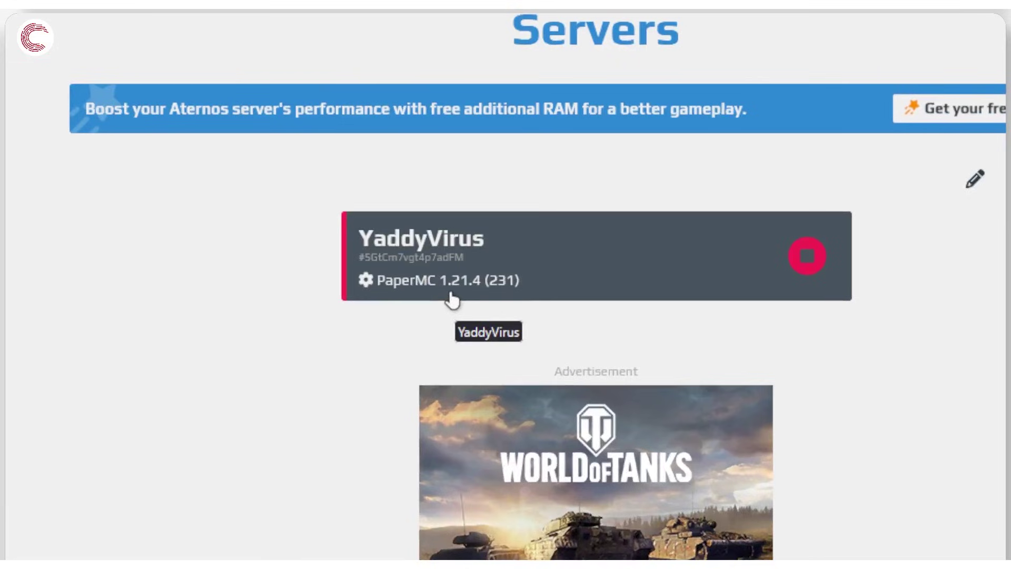
{"action": "left_click", "coordinate": [599, 287]}
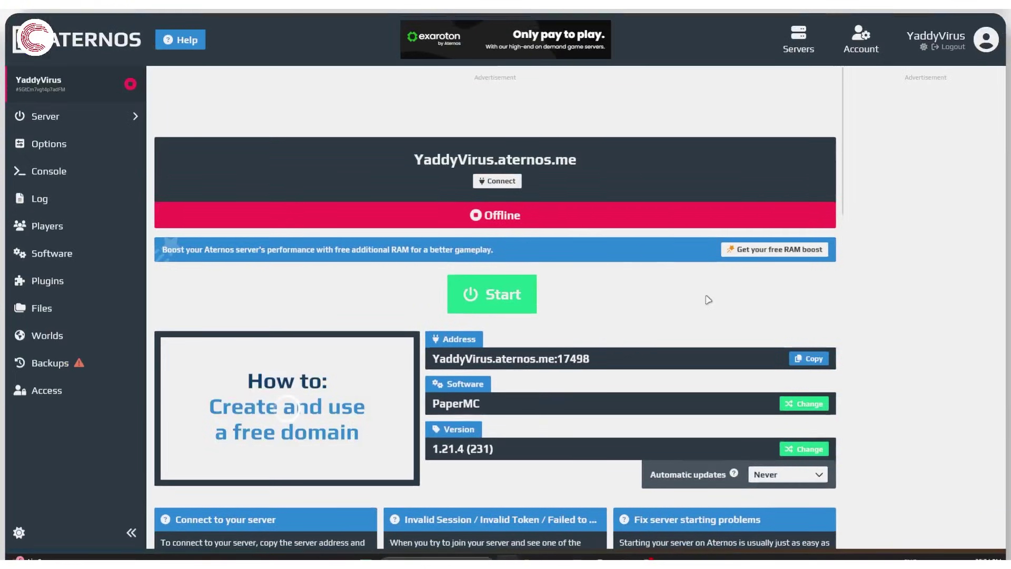
{"action": "scroll", "coordinate": [693, 292], "scroll_direction": "down", "scroll_amount": 3}
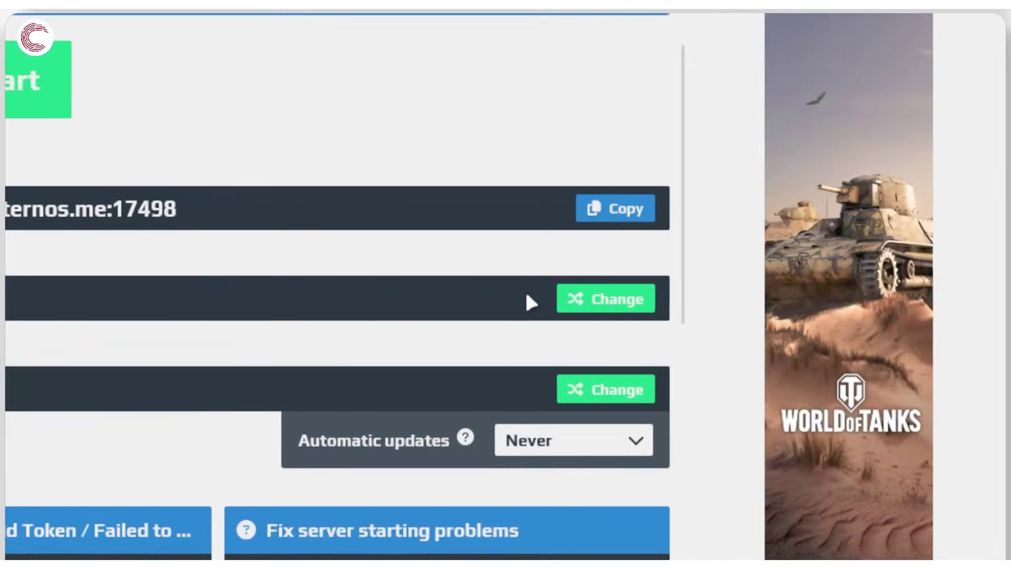
Install Vanilla 1.21.5 as the server software, then return to the server overview.
{"action": "left_click", "coordinate": [615, 296]}
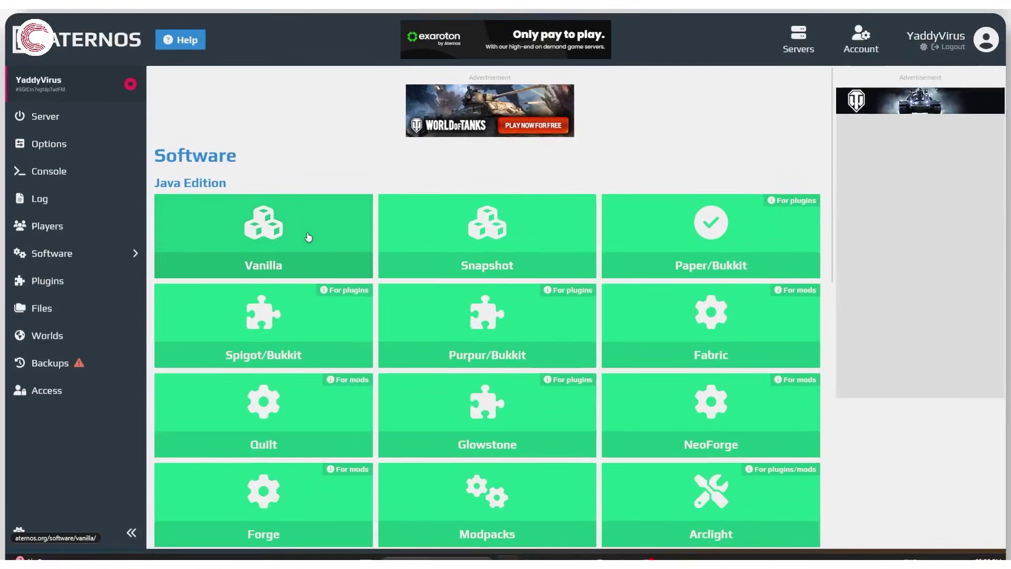
{"action": "left_click", "coordinate": [308, 237]}
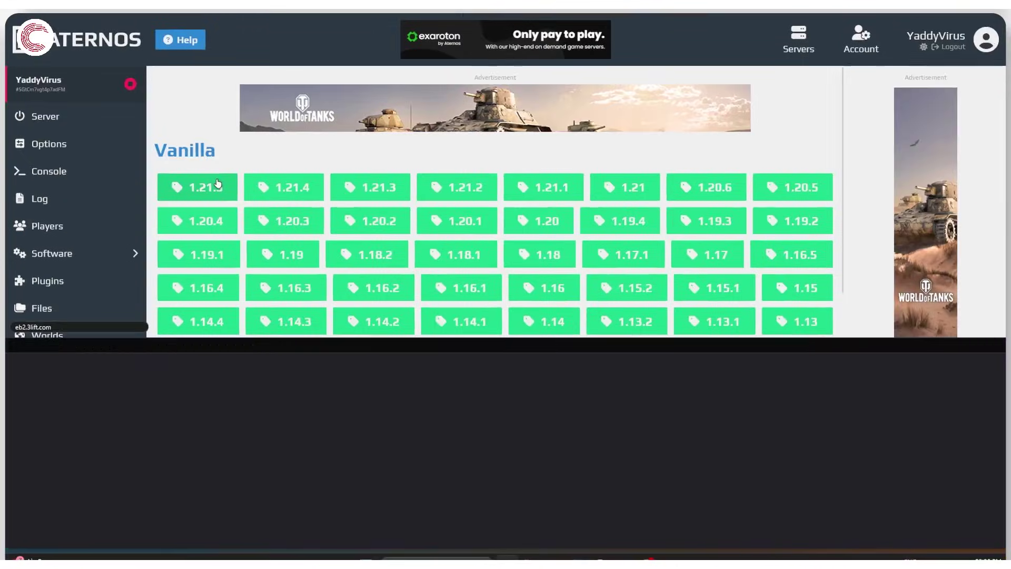
{"action": "left_click", "coordinate": [436, 304]}
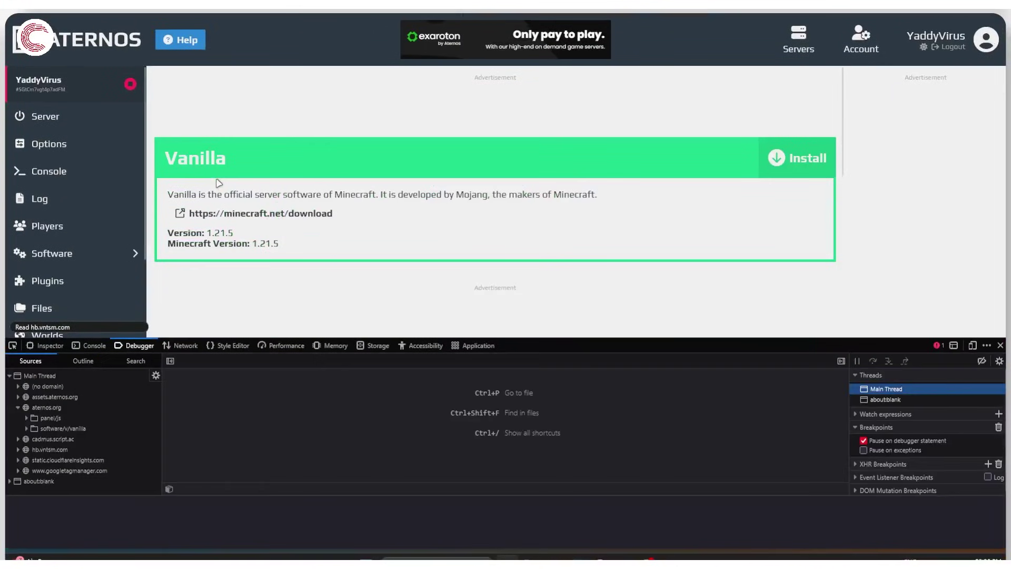
{"action": "left_click", "coordinate": [999, 345]}
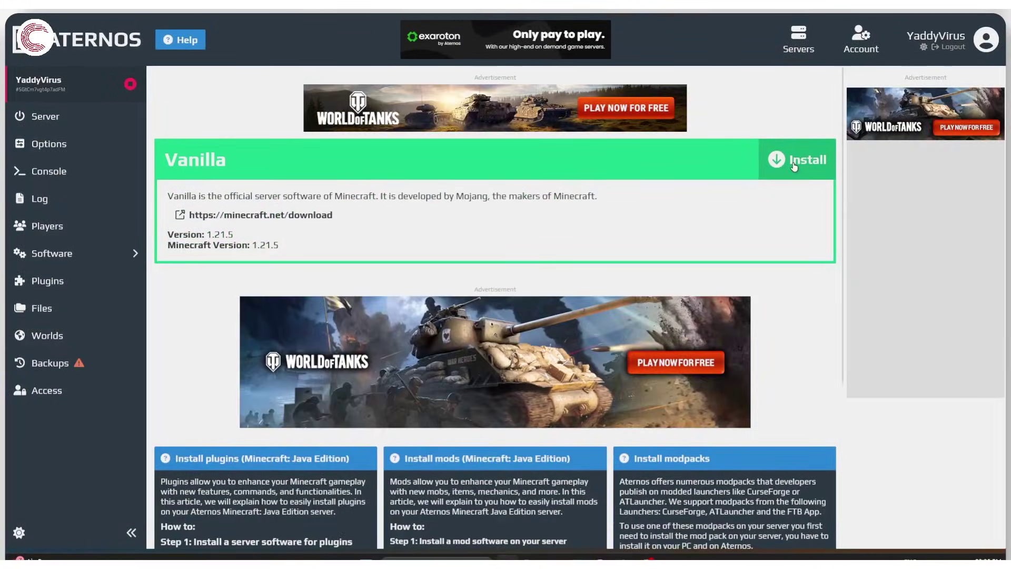
{"action": "left_click", "coordinate": [795, 165]}
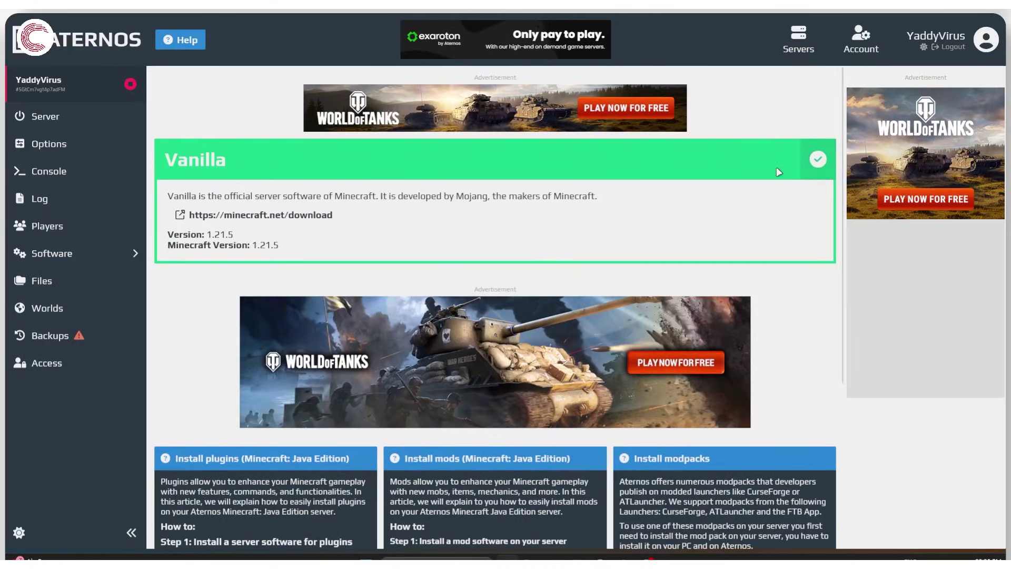
{"action": "left_click", "coordinate": [72, 115]}
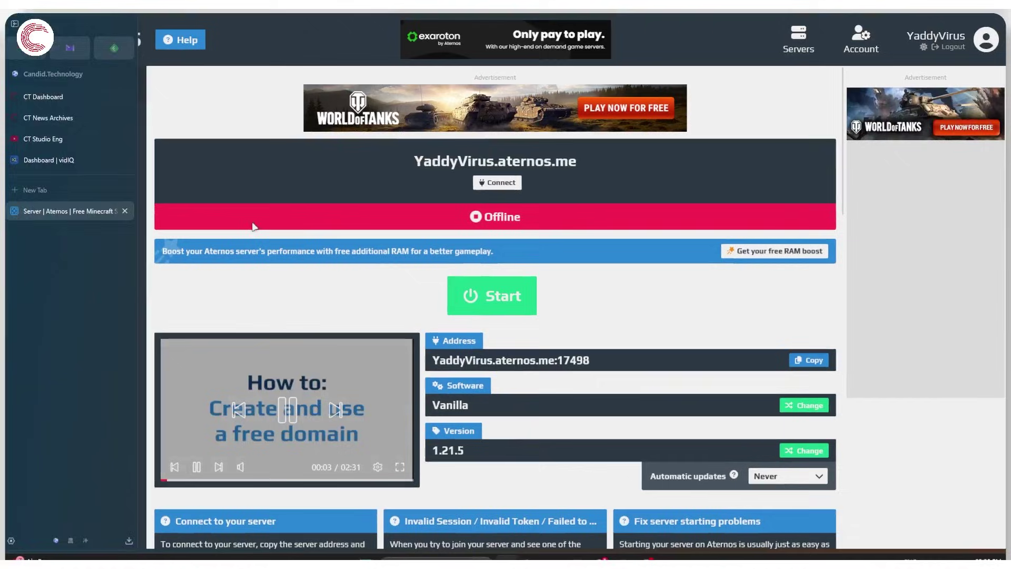
Open the server Options and scroll to server.properties, where Cracked is enabled.
{"action": "left_click", "coordinate": [93, 149]}
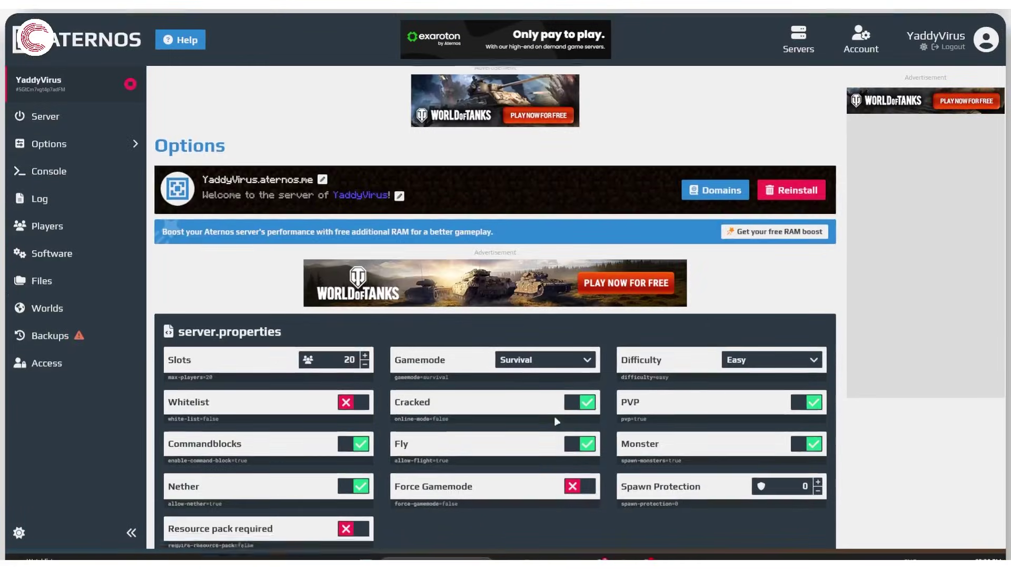
{"action": "scroll", "coordinate": [585, 303], "scroll_direction": "down", "scroll_amount": 8}
{"action": "scroll", "coordinate": [585, 303], "scroll_direction": "up", "scroll_amount": 8}
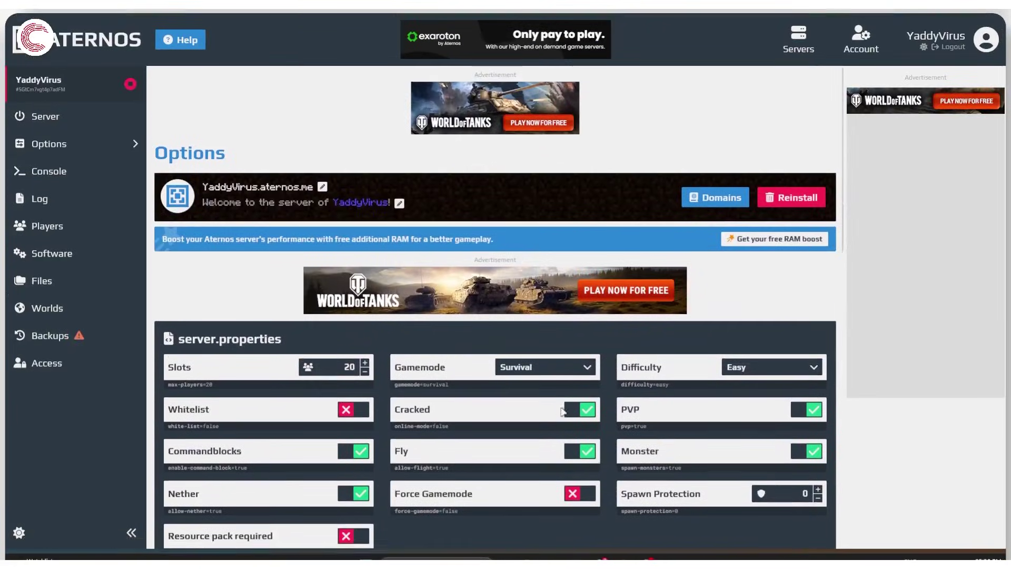
{"action": "scroll", "coordinate": [585, 302], "scroll_direction": "down", "scroll_amount": 5}
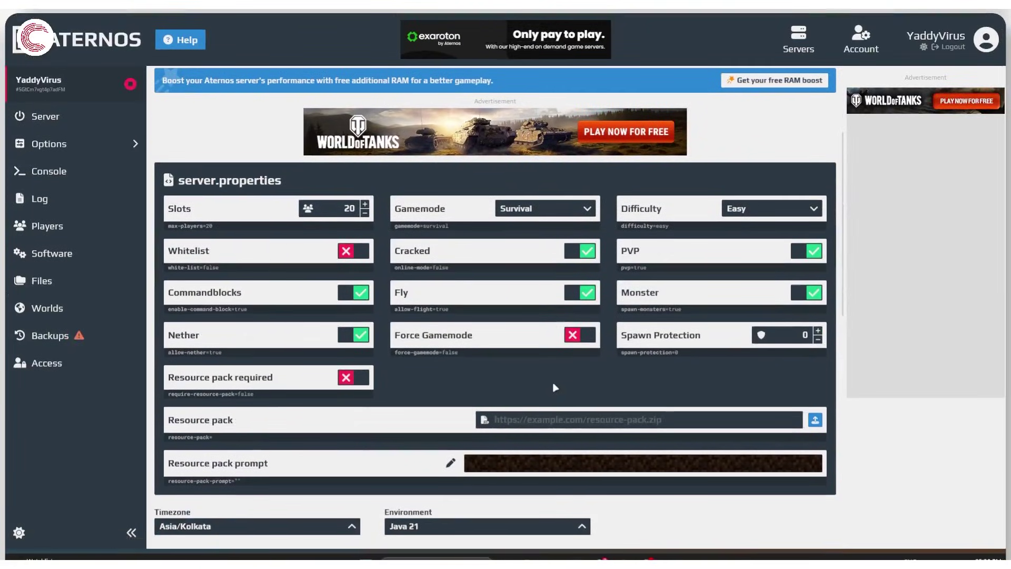
{"action": "scroll", "coordinate": [555, 387], "scroll_direction": "down", "scroll_amount": 2}
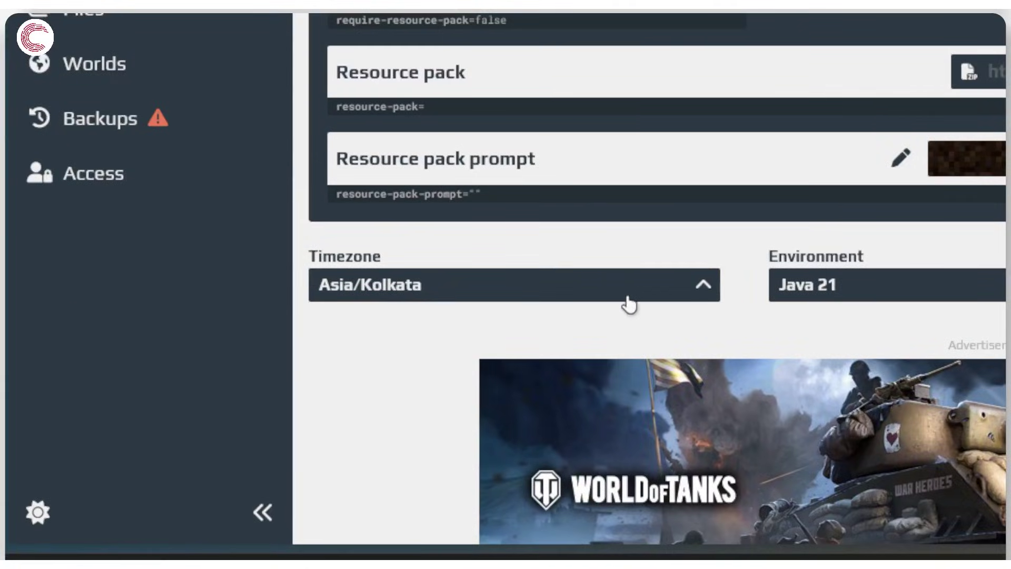
{"action": "left_click", "coordinate": [629, 299]}
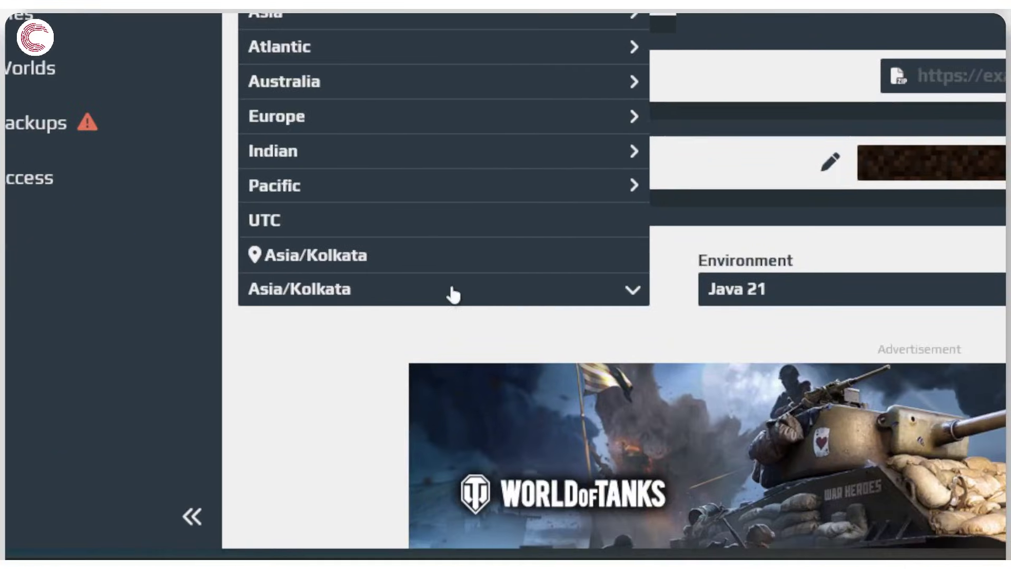
{"action": "left_click", "coordinate": [453, 295]}
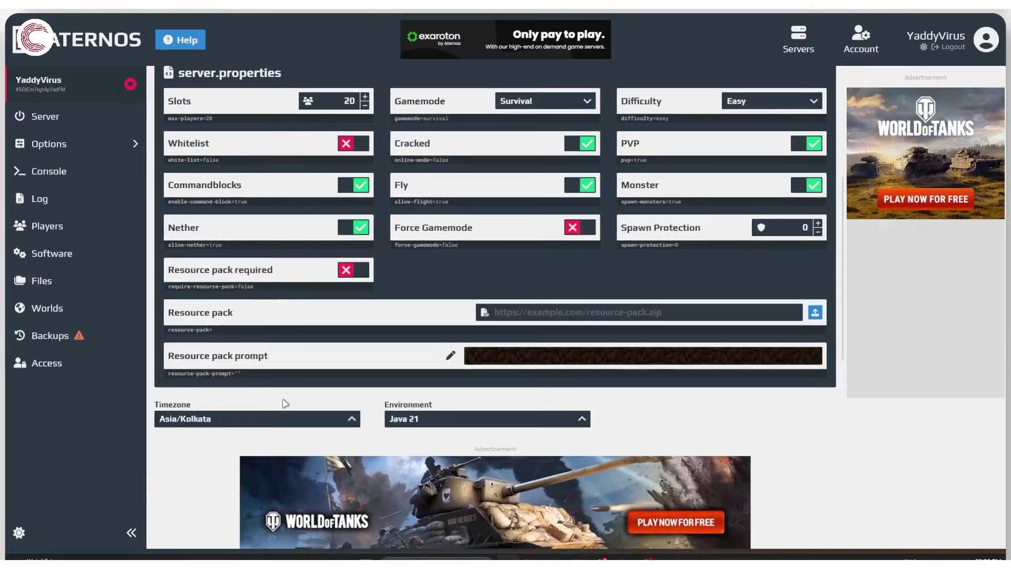
{"action": "left_click", "coordinate": [83, 122]}
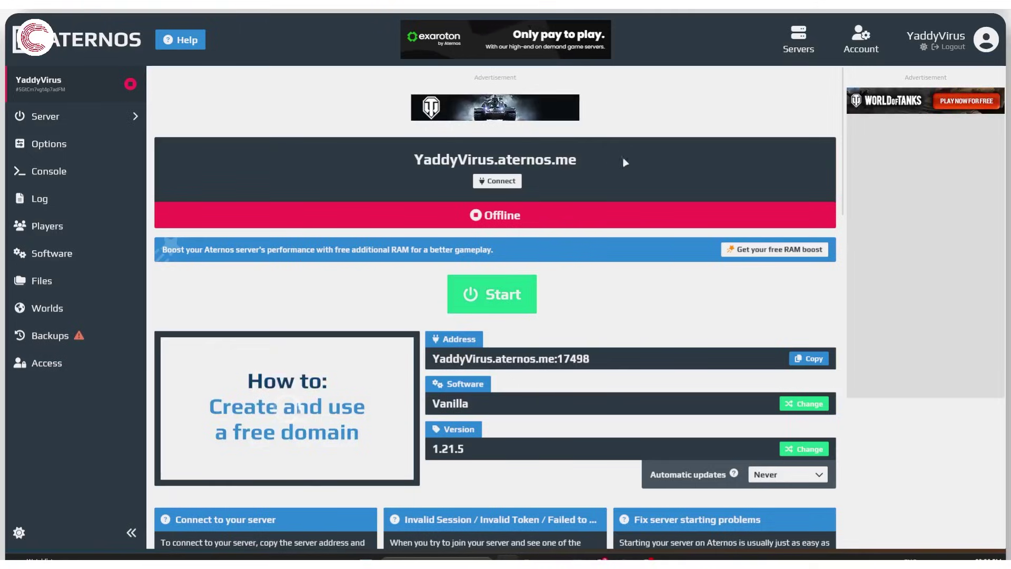
Copy the server address with port 17498 from the Connect dialog, then close it.
{"action": "left_click", "coordinate": [507, 185]}
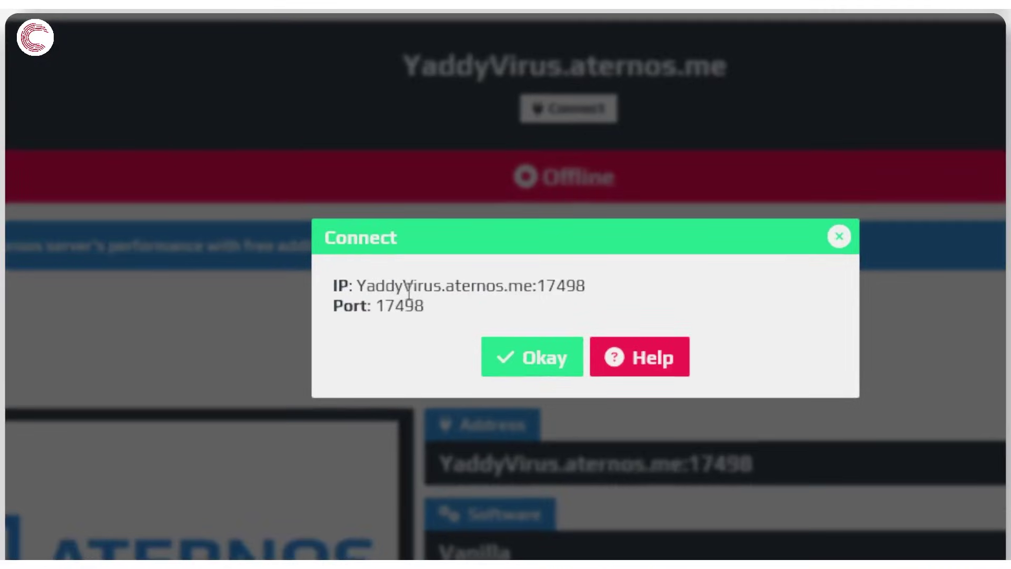
{"action": "left_click_drag", "start_coordinate": [408, 270], "coordinate": [450, 279]}
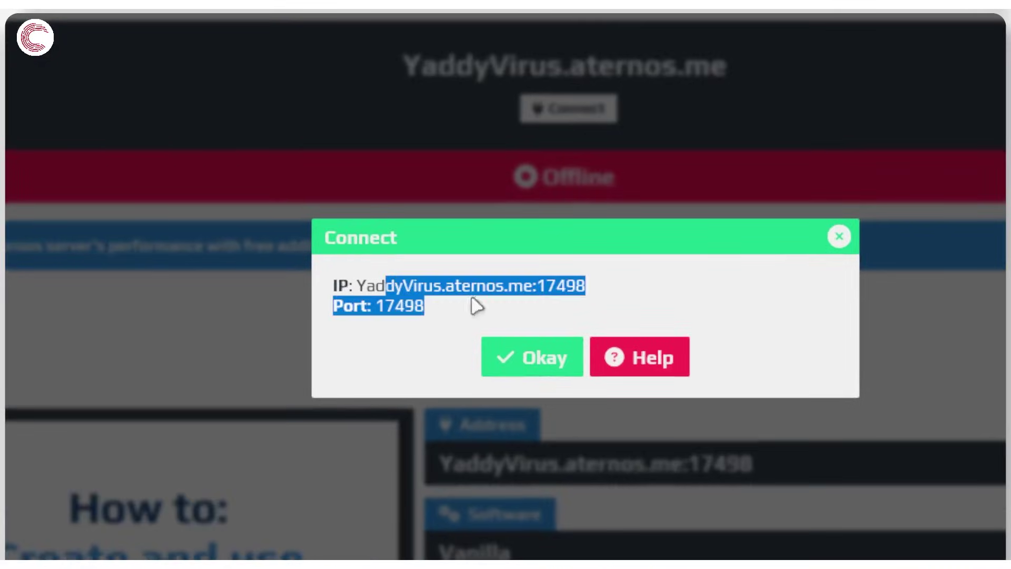
{"action": "left_click", "coordinate": [427, 280]}
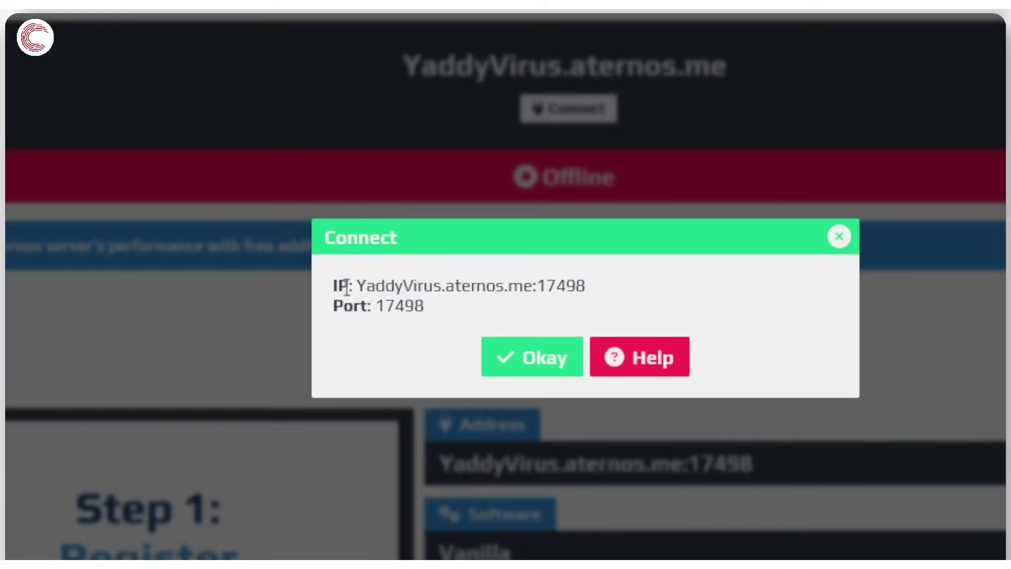
{"action": "left_click_drag", "start_coordinate": [360, 287], "coordinate": [603, 285]}
{"action": "key", "text": "ctrl+c"}
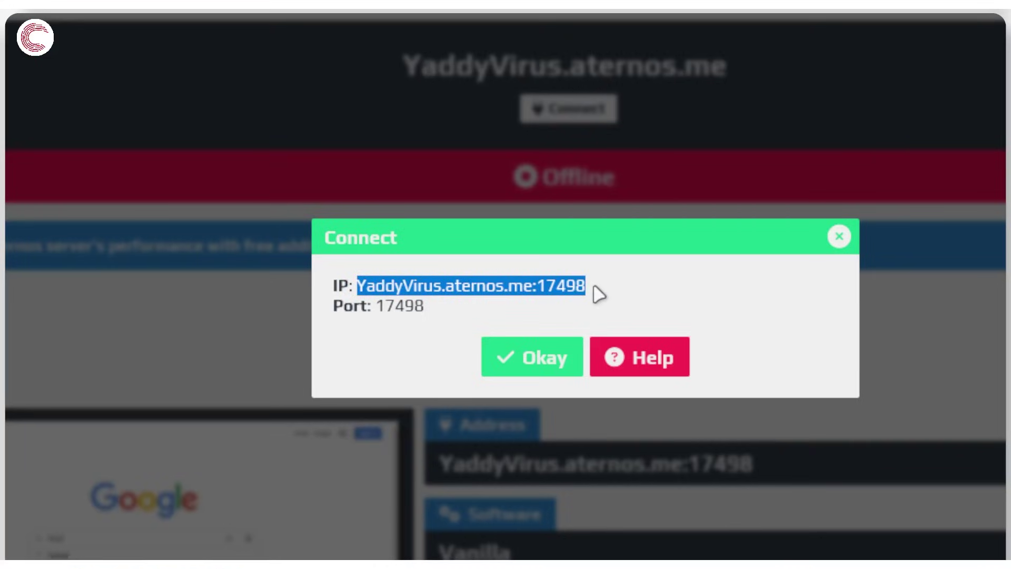
{"action": "left_click", "coordinate": [600, 293]}
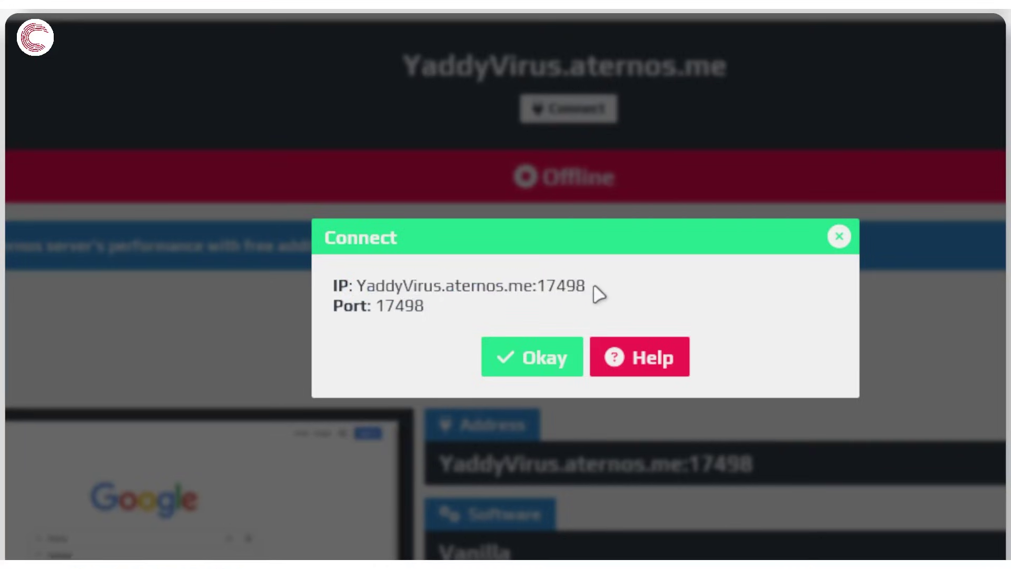
{"action": "left_click", "coordinate": [540, 372]}
{"action": "scroll", "coordinate": [704, 219], "scroll_direction": "down", "scroll_amount": 15}
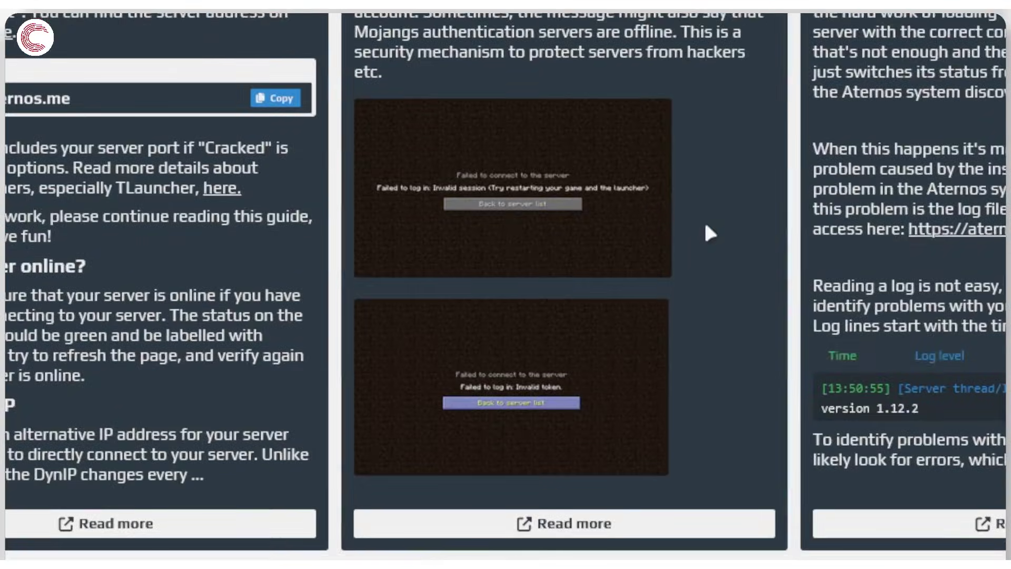
{"action": "scroll", "coordinate": [710, 231], "scroll_direction": "down", "scroll_amount": 3}
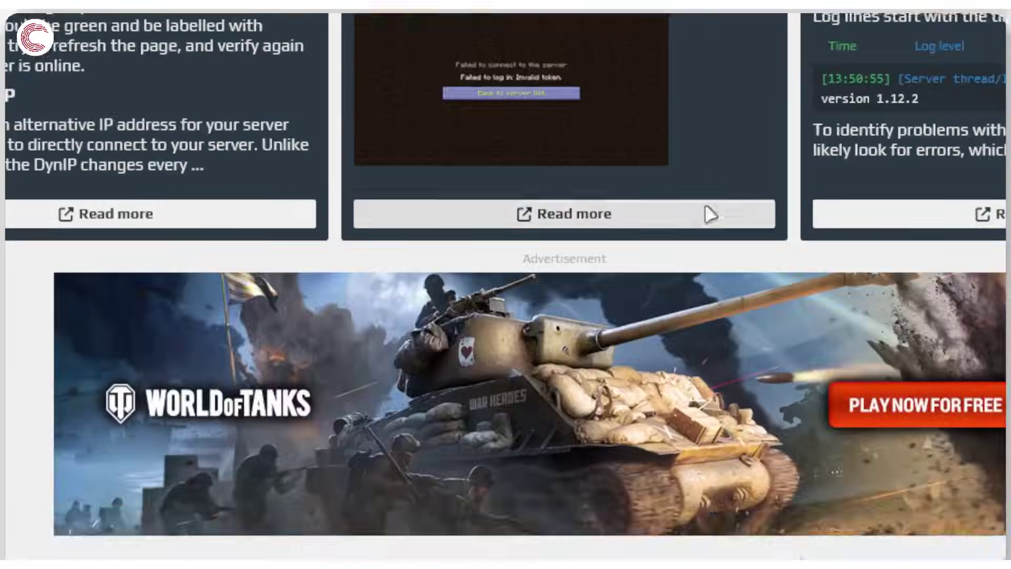
{"action": "scroll", "coordinate": [710, 227], "scroll_direction": "up", "scroll_amount": 20}
{"action": "scroll", "coordinate": [711, 220], "scroll_direction": "up", "scroll_amount": 3}
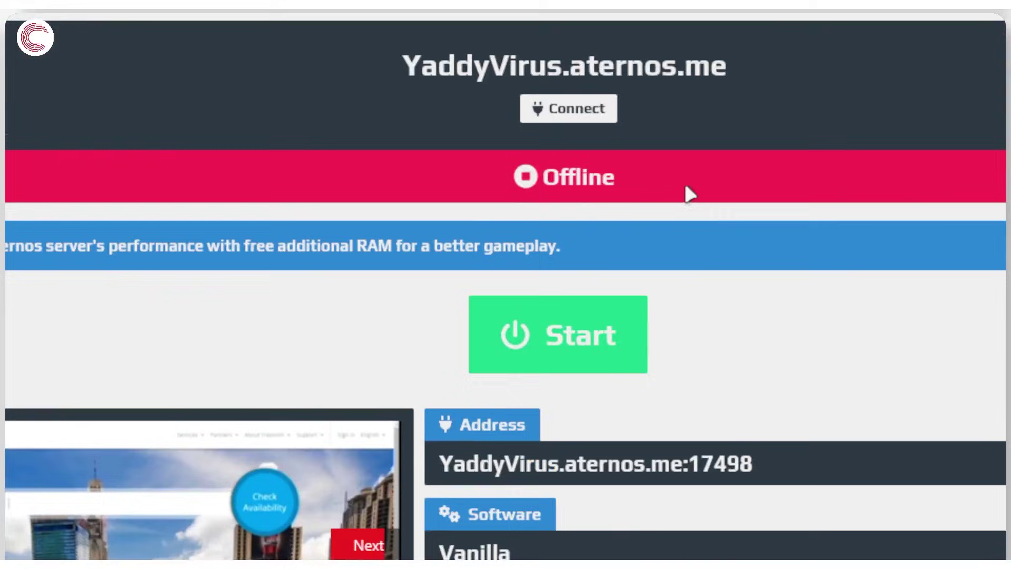
Start the server and accept the Minecraft EULA.
{"action": "left_click", "coordinate": [572, 344]}
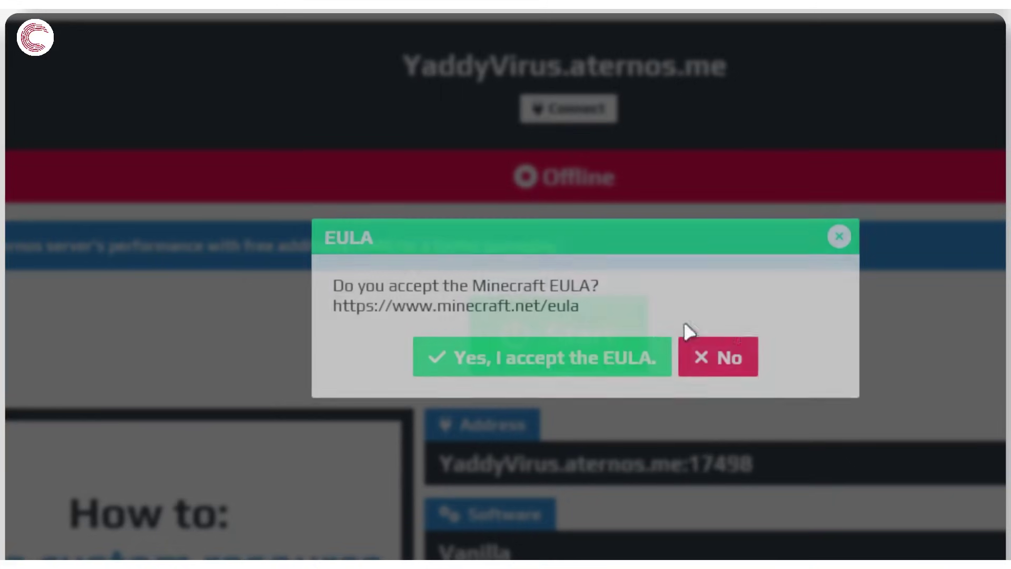
{"action": "left_click", "coordinate": [535, 359]}
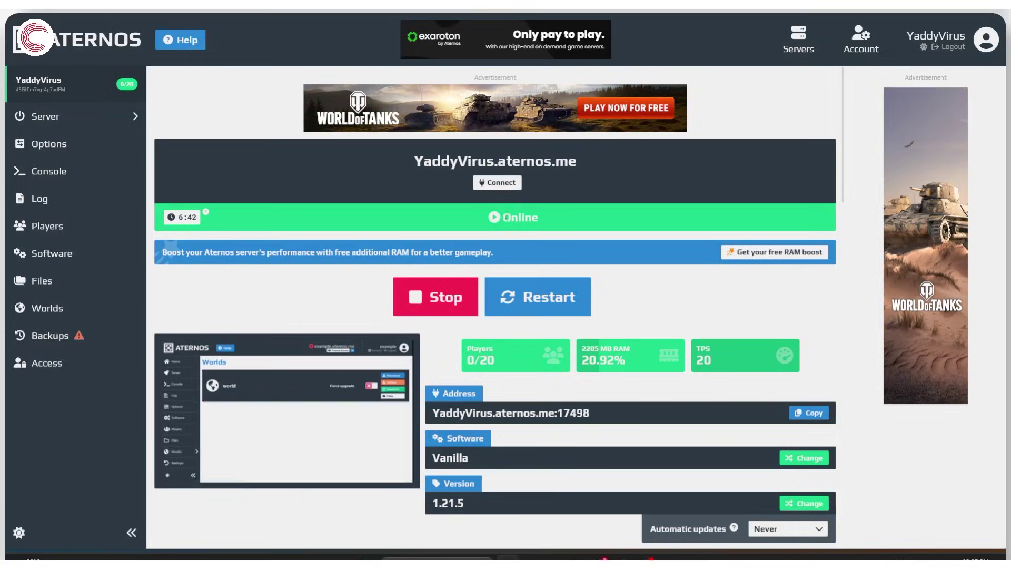
Select and copy the online server's full address on port 17498, then close the Connect dialog.
{"action": "left_click", "coordinate": [514, 189]}
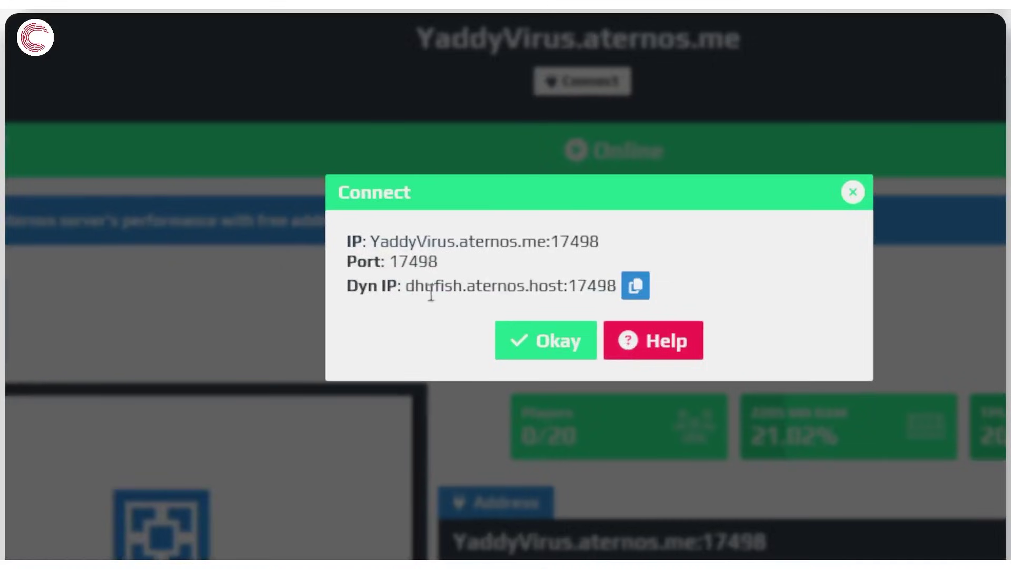
{"action": "left_click_drag", "start_coordinate": [380, 243], "coordinate": [584, 245]}
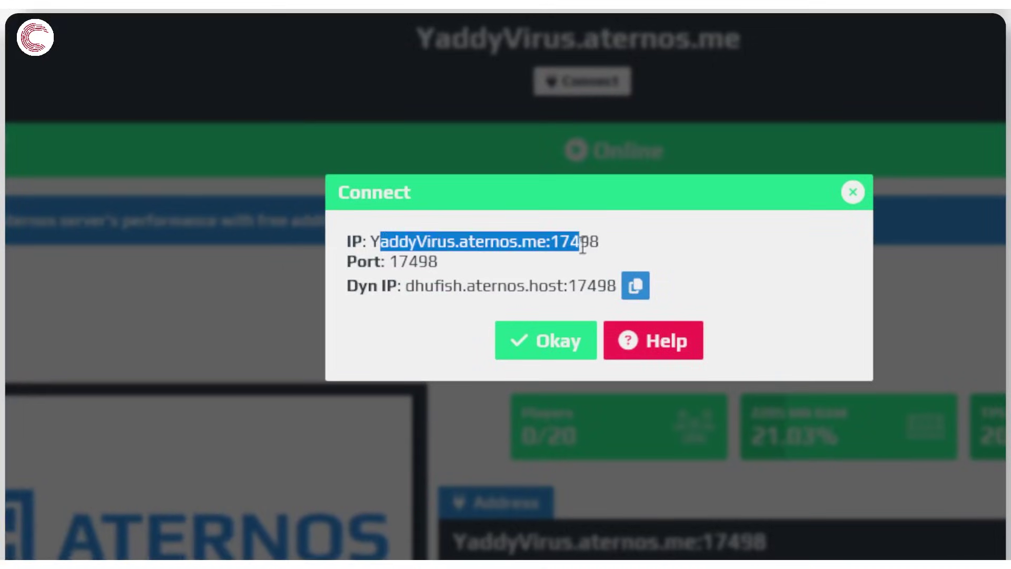
{"action": "left_click", "coordinate": [583, 246]}
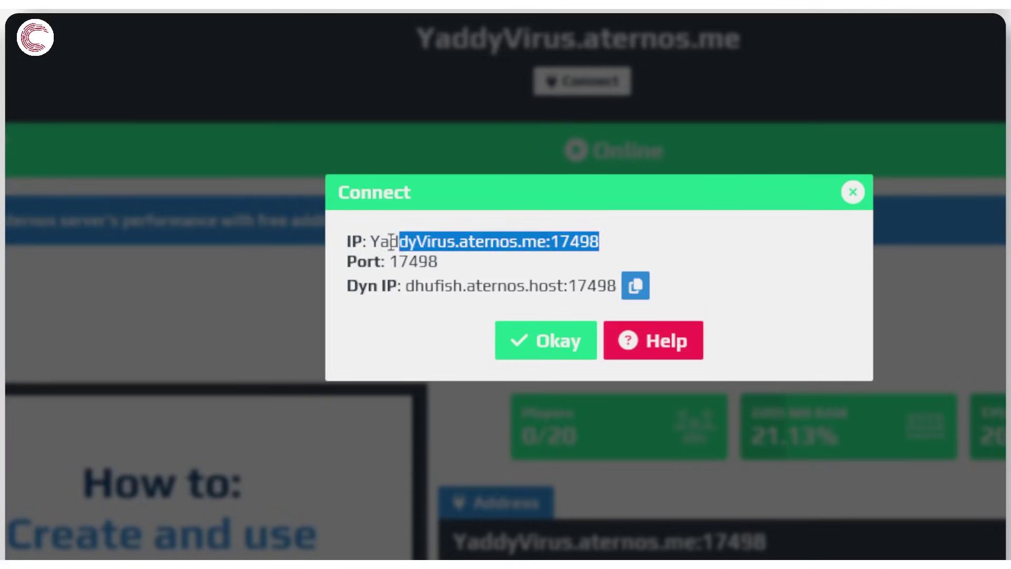
{"action": "left_click_drag", "start_coordinate": [392, 242], "coordinate": [400, 244]}
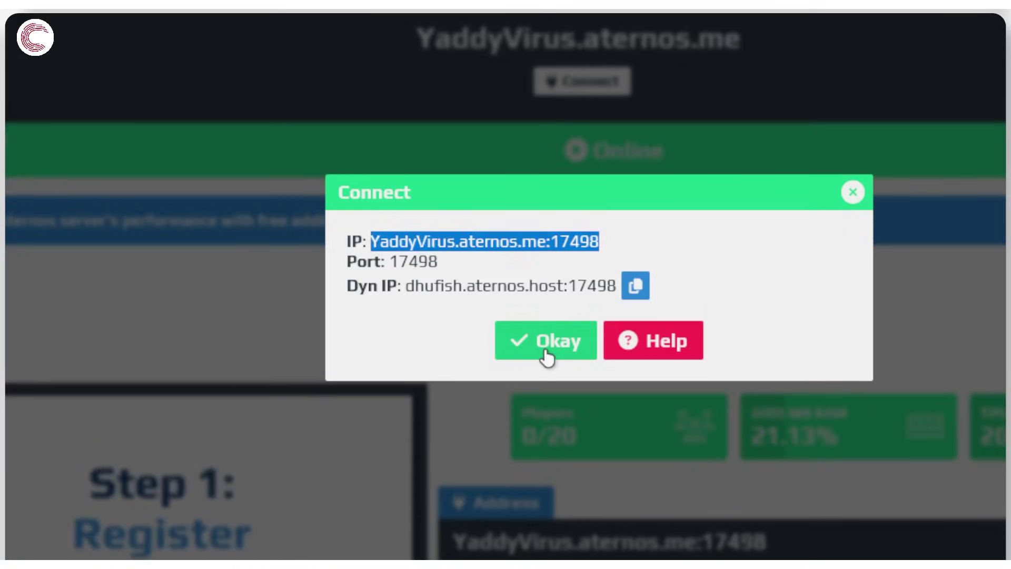
{"action": "left_click", "coordinate": [545, 351]}
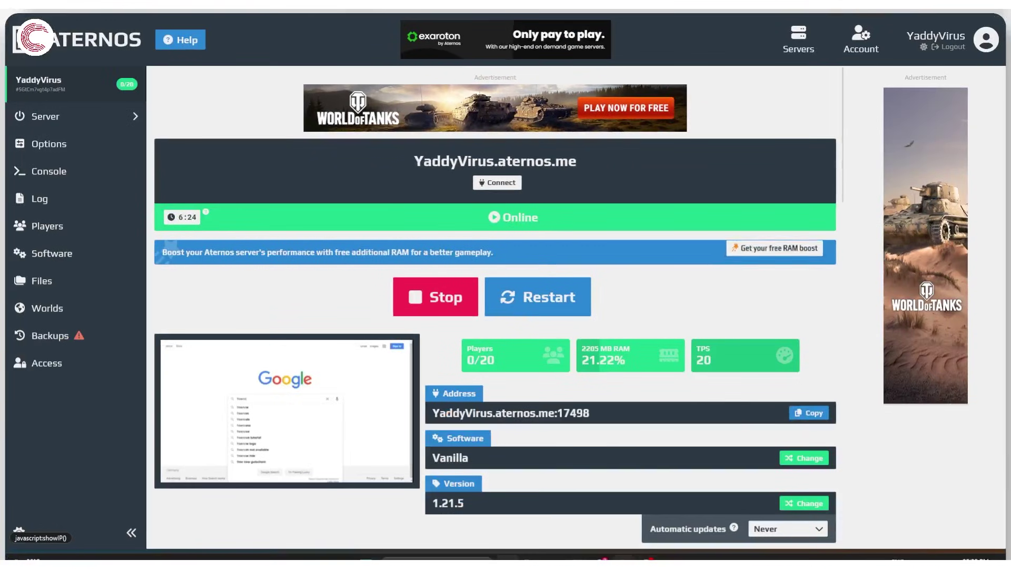
Switch to TLauncher and launch Minecraft 1.21.5, declining the launcher update.
{"action": "key", "text": "alt+Tab"}
{"action": "left_click", "coordinate": [674, 428]}
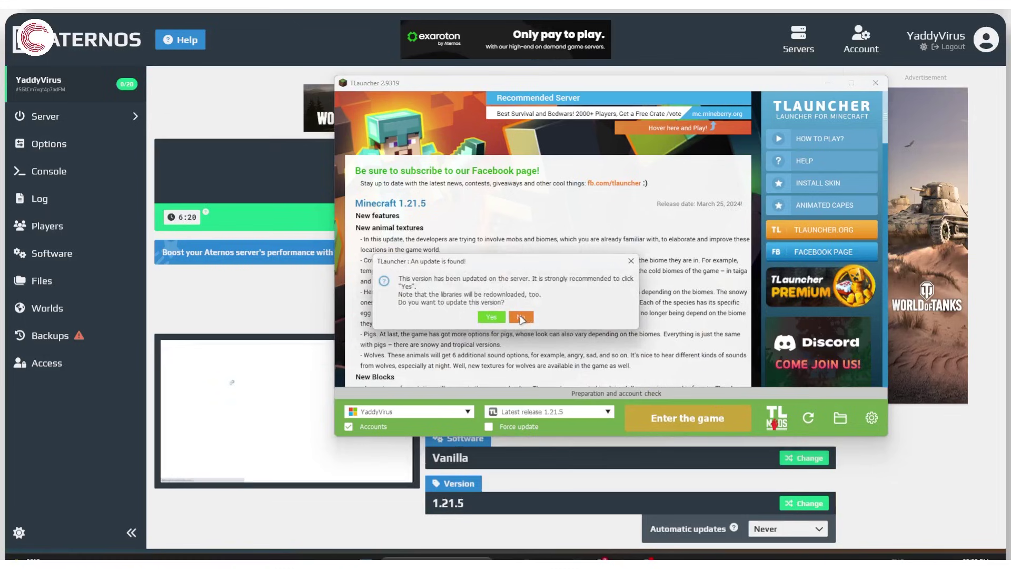
{"action": "left_click", "coordinate": [520, 317]}
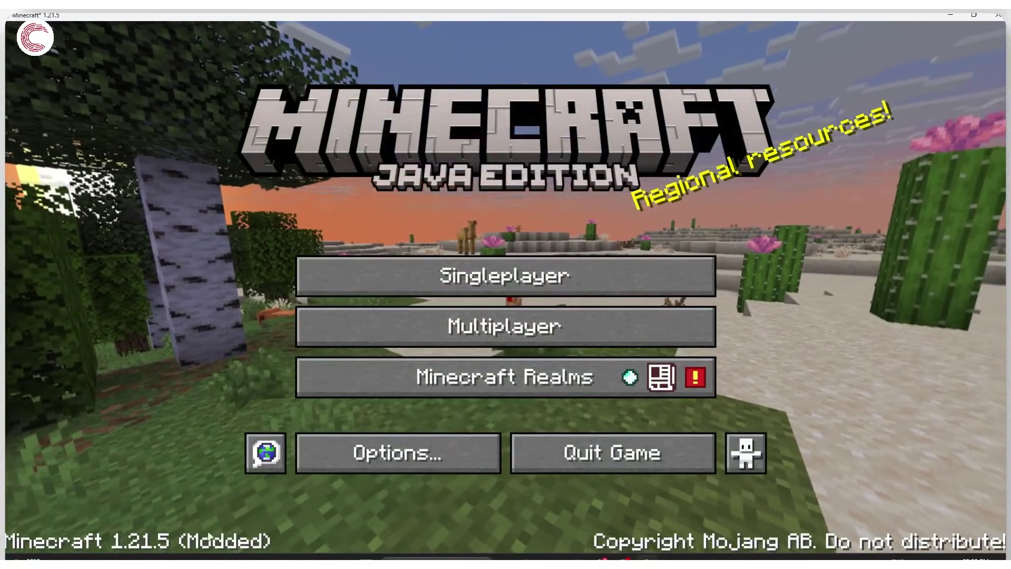
Add the pasted Aternos address as 'Minecraft Server' in Multiplayer and join it.
{"action": "left_click", "coordinate": [535, 334]}
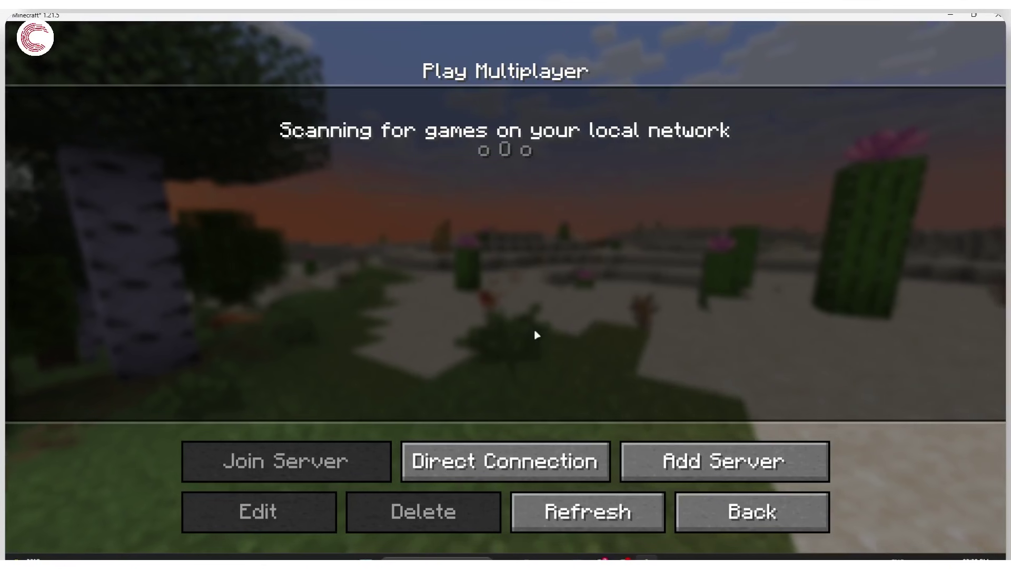
{"action": "left_click", "coordinate": [759, 462]}
{"action": "left_click", "coordinate": [465, 272]}
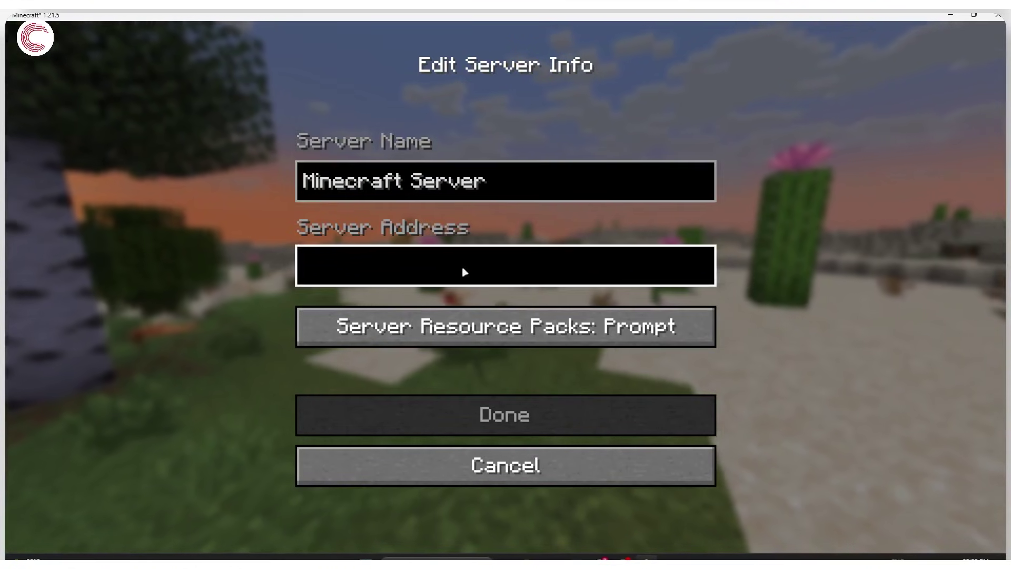
{"action": "key", "text": "ctrl+v"}
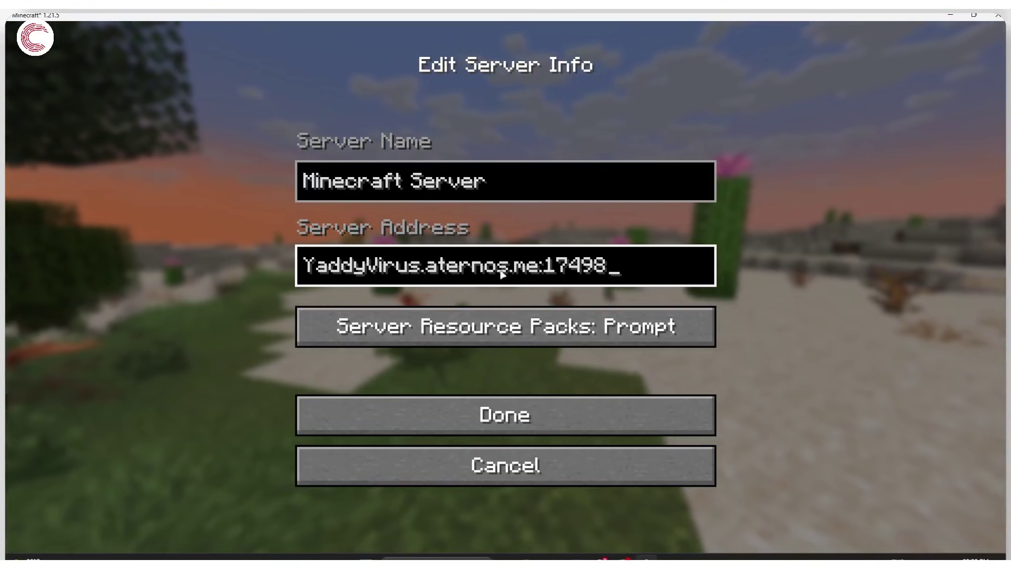
{"action": "left_click", "coordinate": [521, 420]}
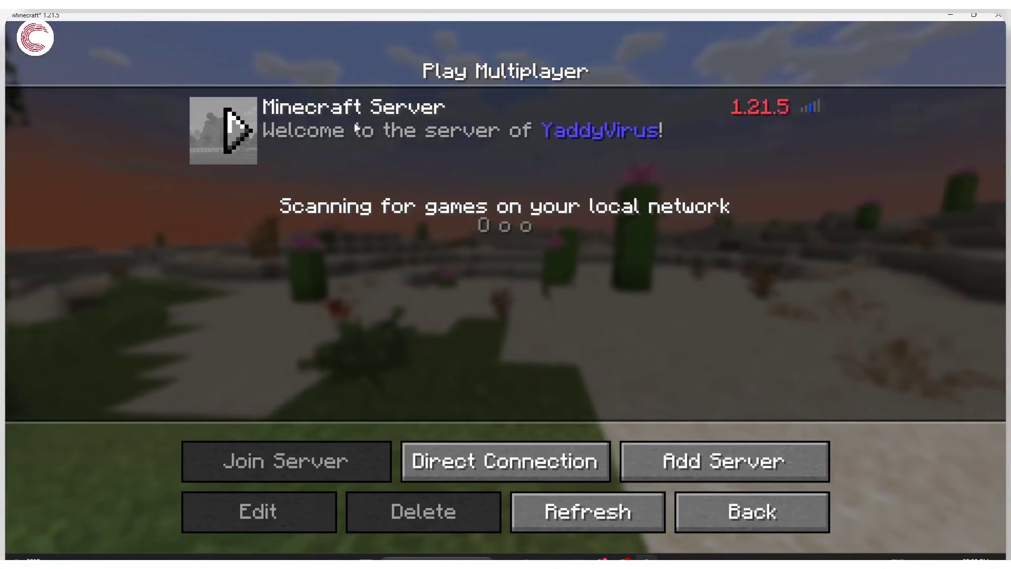
{"action": "left_click", "coordinate": [250, 133]}
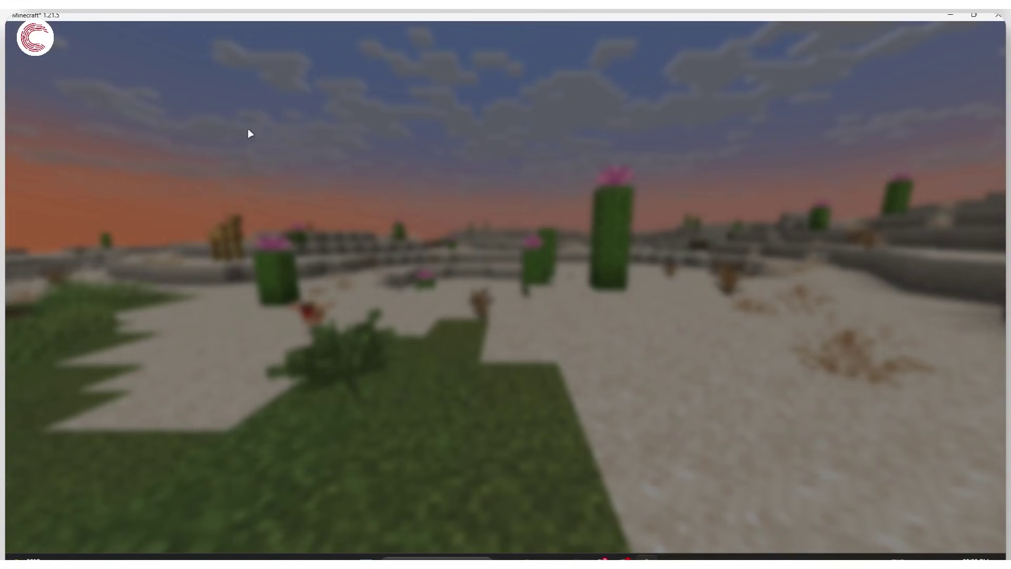